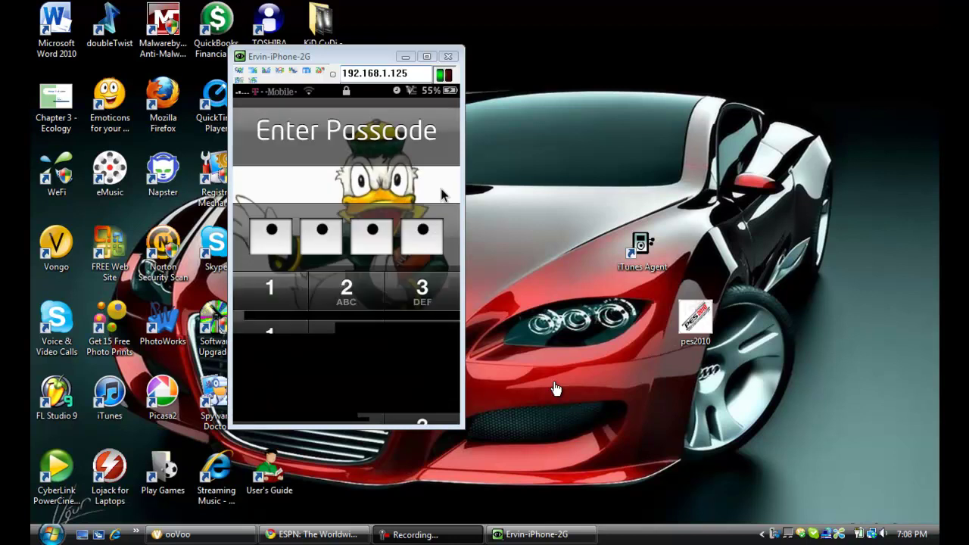
- Launch Cydia and bring up the Enter Cydia/APT URL prompt over the Sources list
click(444, 194)
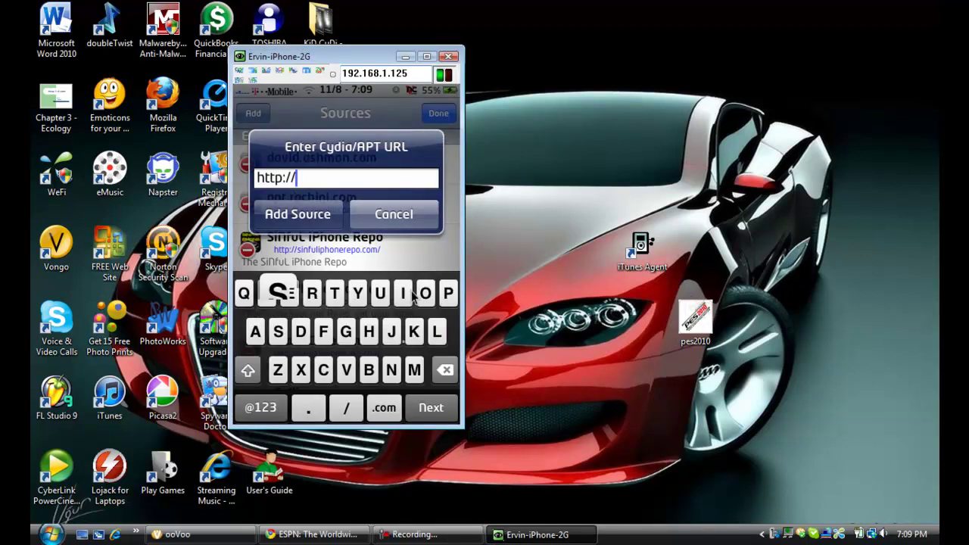
- Enter sinfuliphonerepo.com as the repository URL and add it as a source
click(397, 371)
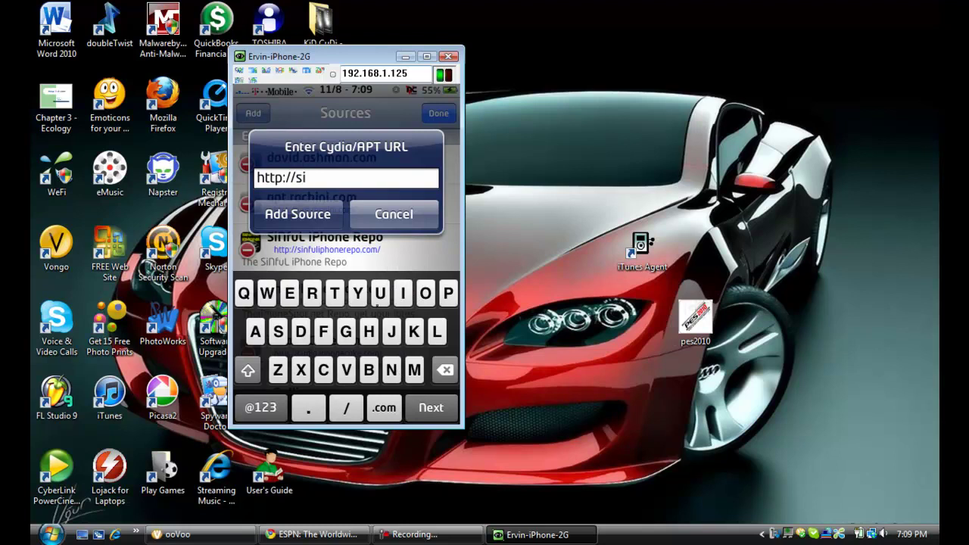
click(323, 333)
click(380, 294)
click(437, 332)
click(402, 293)
click(448, 294)
click(377, 336)
click(422, 302)
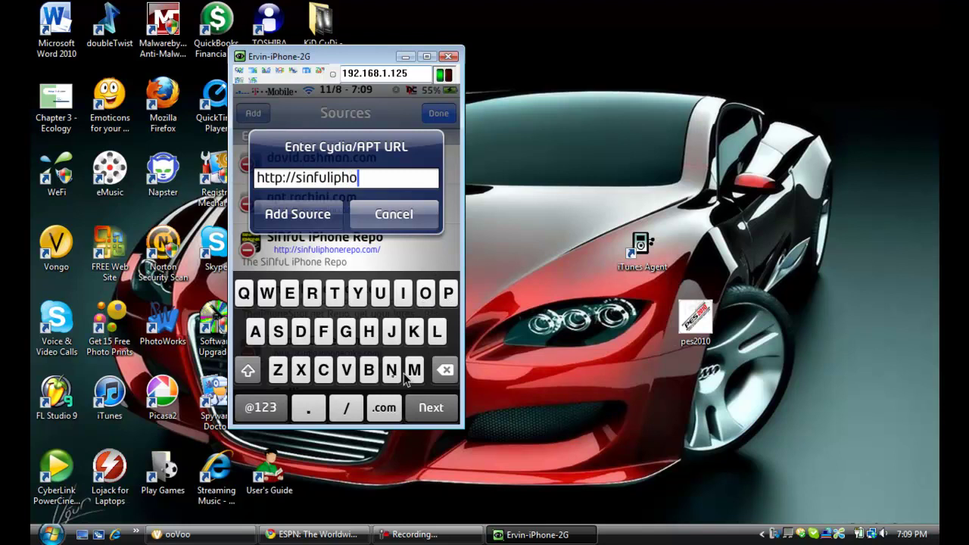
click(391, 371)
click(289, 295)
click(311, 295)
click(294, 297)
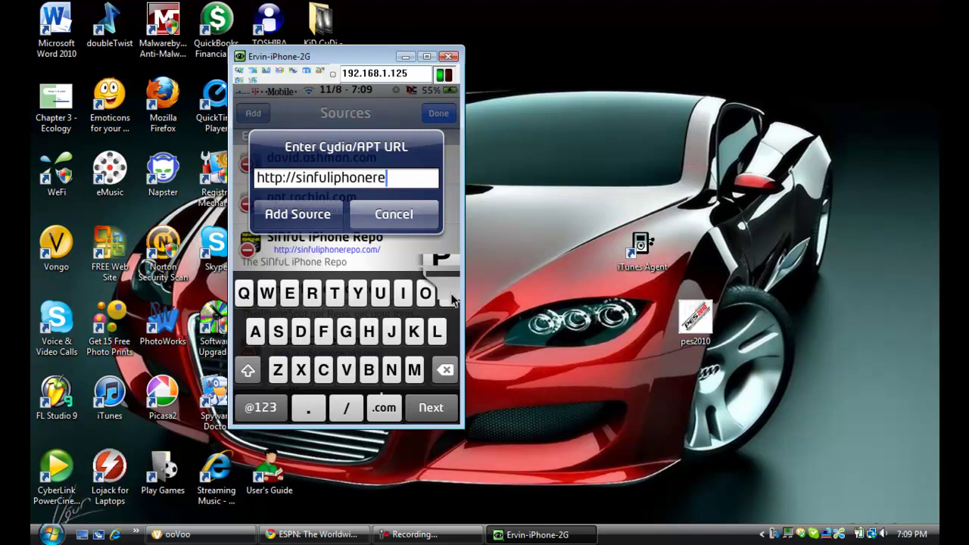
click(448, 295)
click(434, 299)
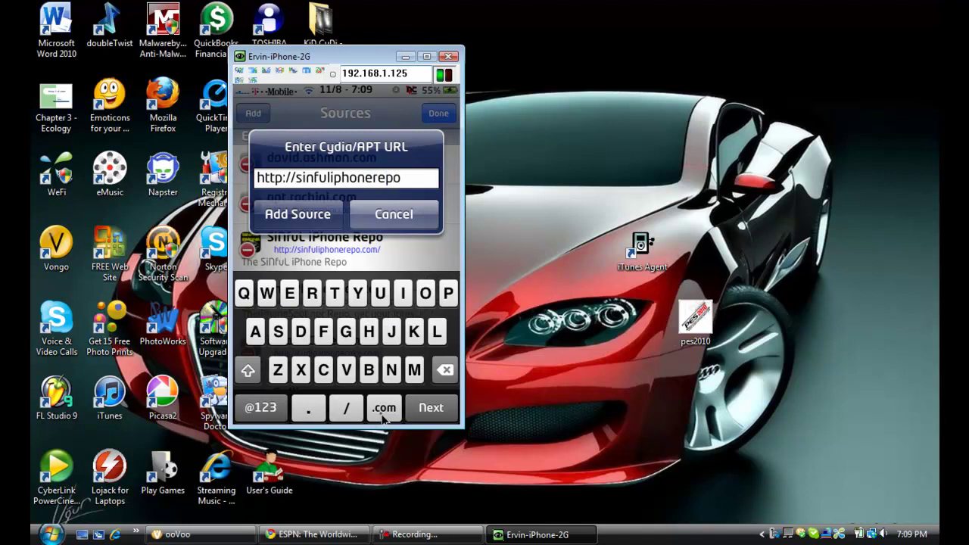
click(383, 413)
click(393, 214)
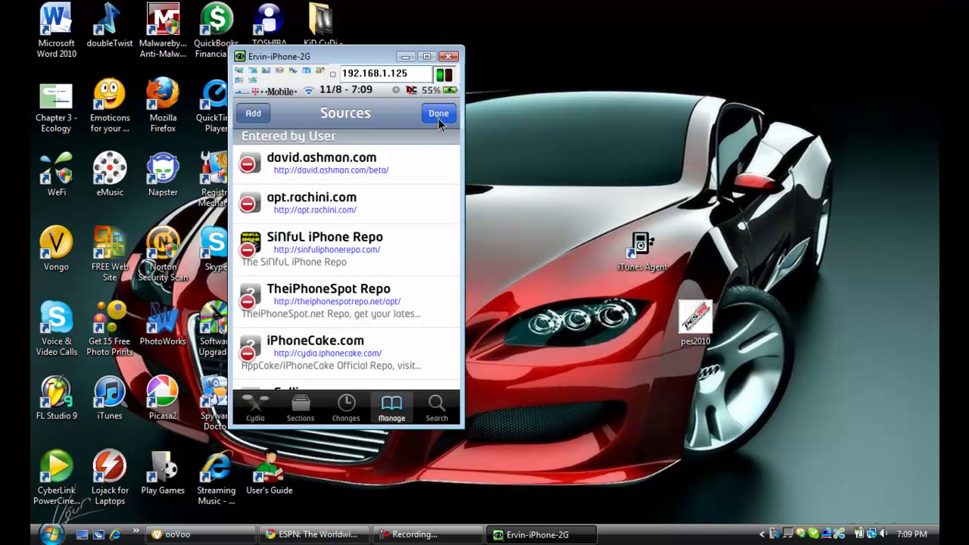
- Finish editing sources and open LockInfo Cracked 2.3.7.19 from the SiNfuL iPhone Repo's L entries
click(438, 116)
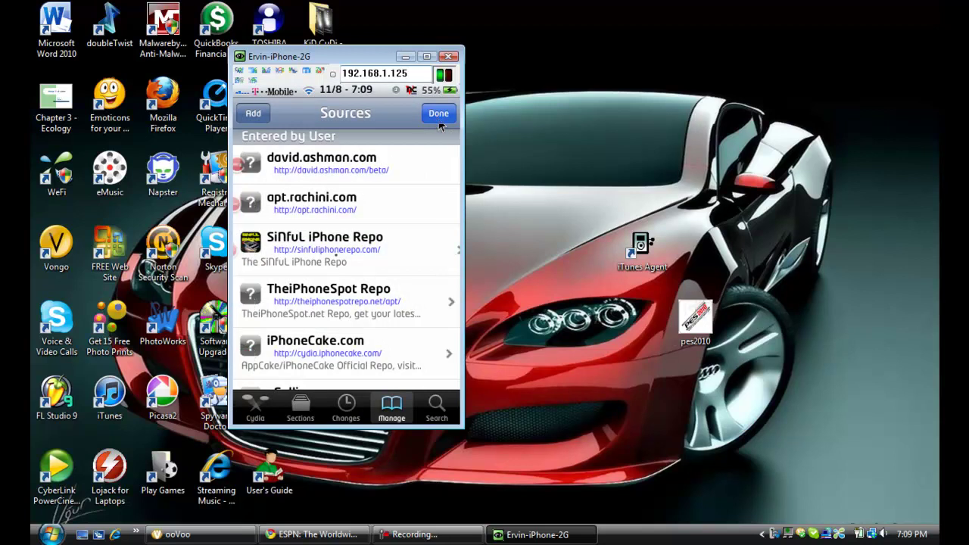
click(335, 260)
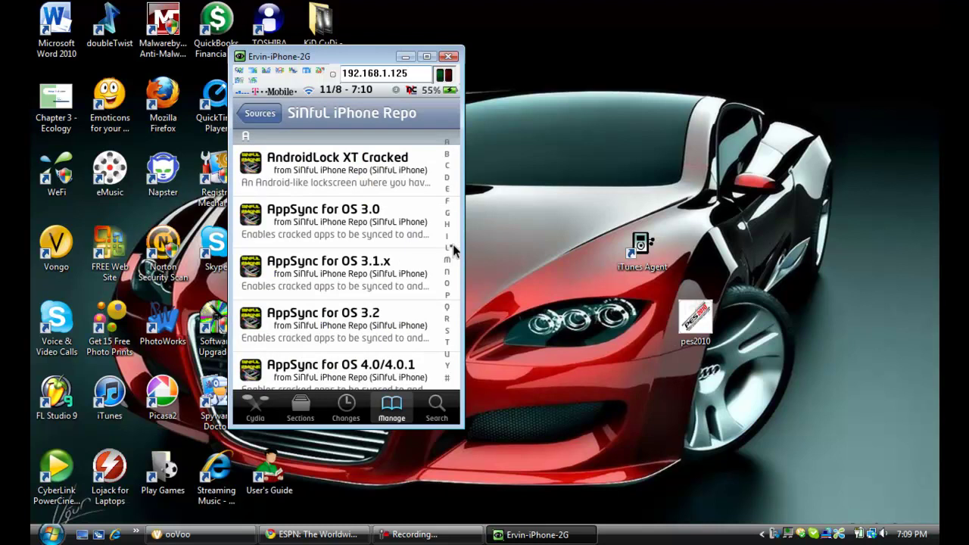
click(448, 252)
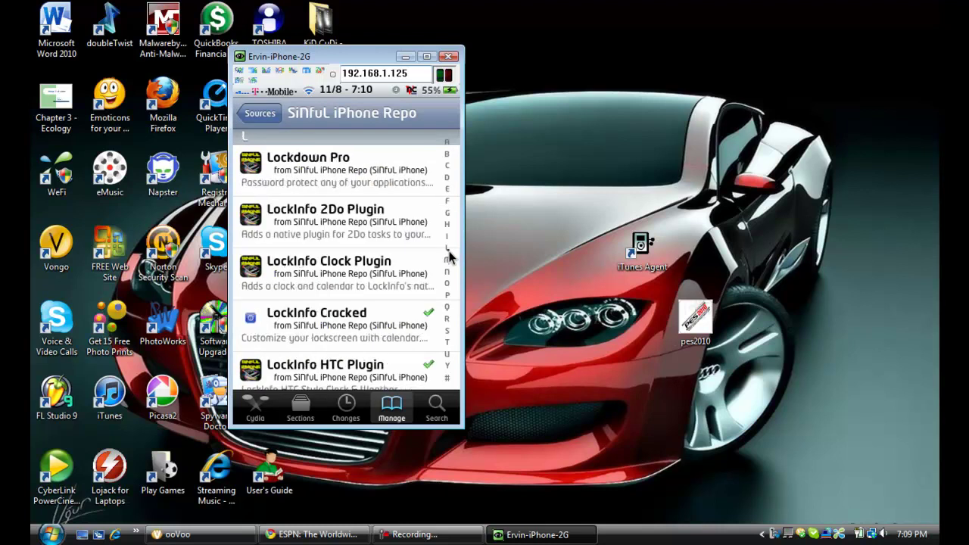
click(346, 326)
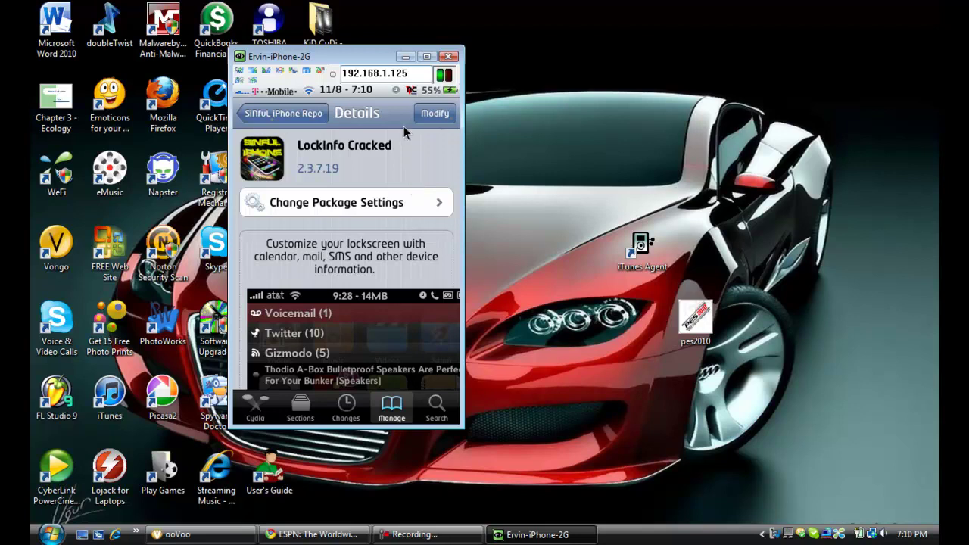
- Return to the SiNfuL iPhone Repo list and browse the LockInfo entries, including LockInfo HTC Plugin
click(273, 119)
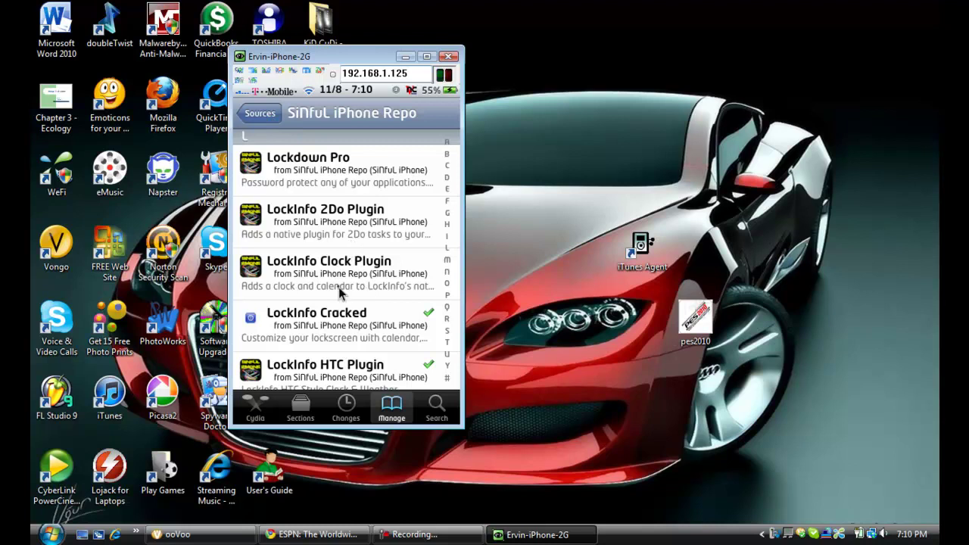
scroll(338, 287, down, 2)
scroll(338, 287, down, 3)
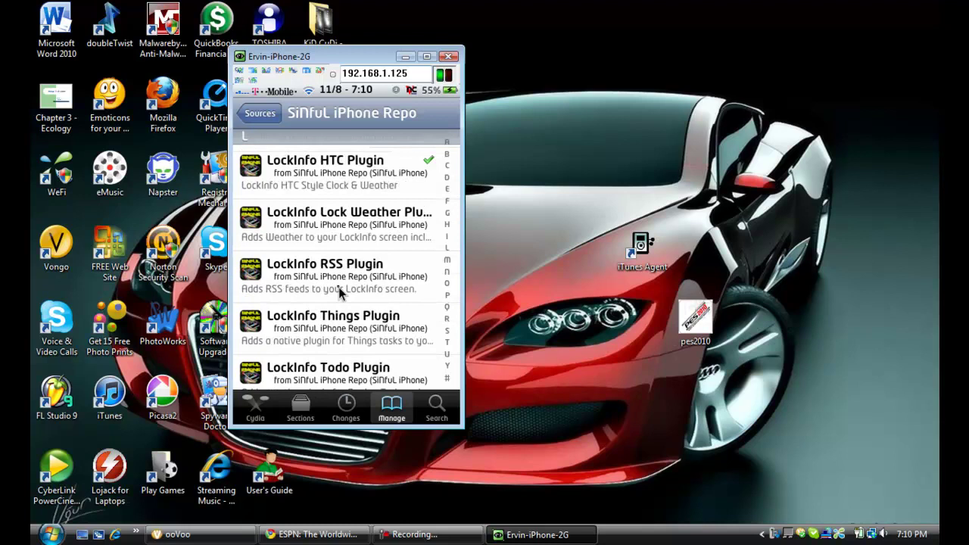
scroll(339, 287, up, 2)
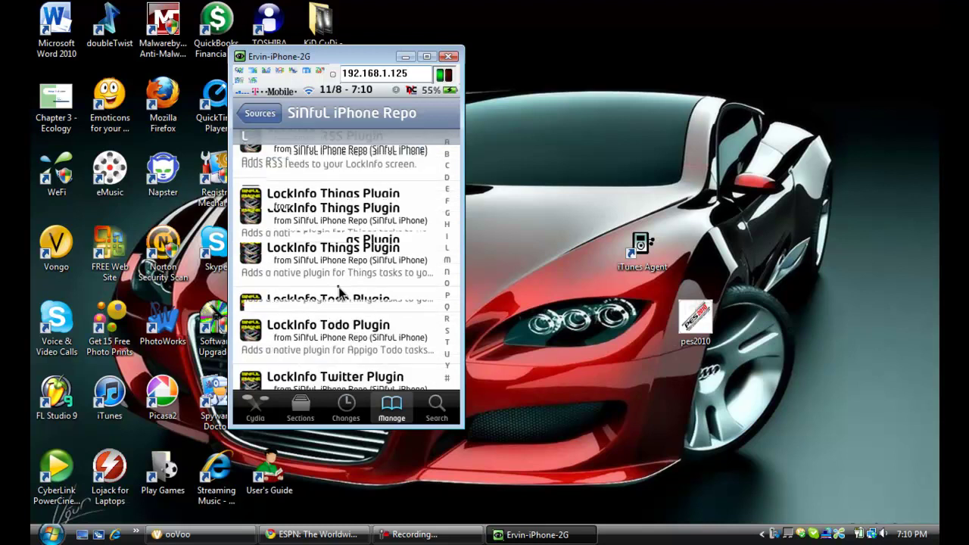
scroll(338, 292, up, 4)
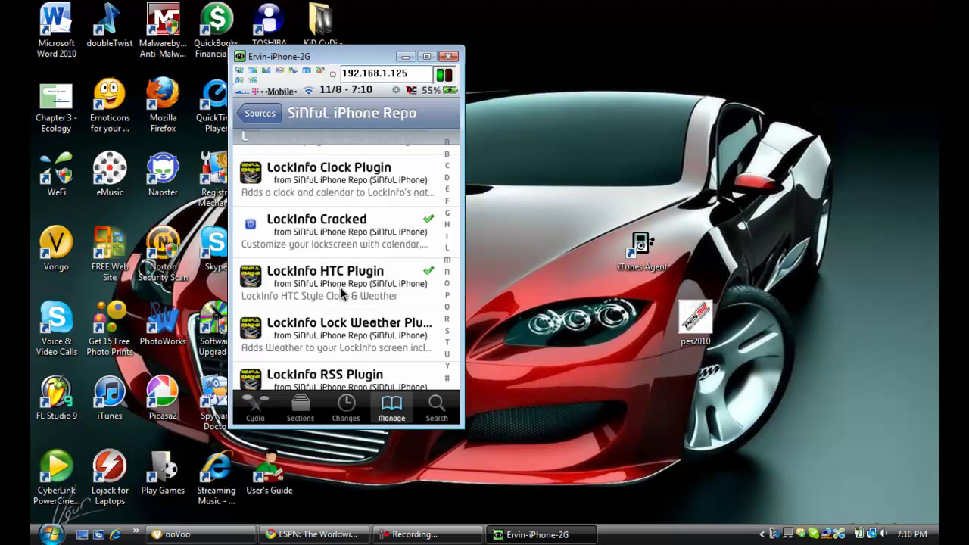
- Go to the home screen, open Settings and scroll down to the LockInfo entry
right_click(375, 327)
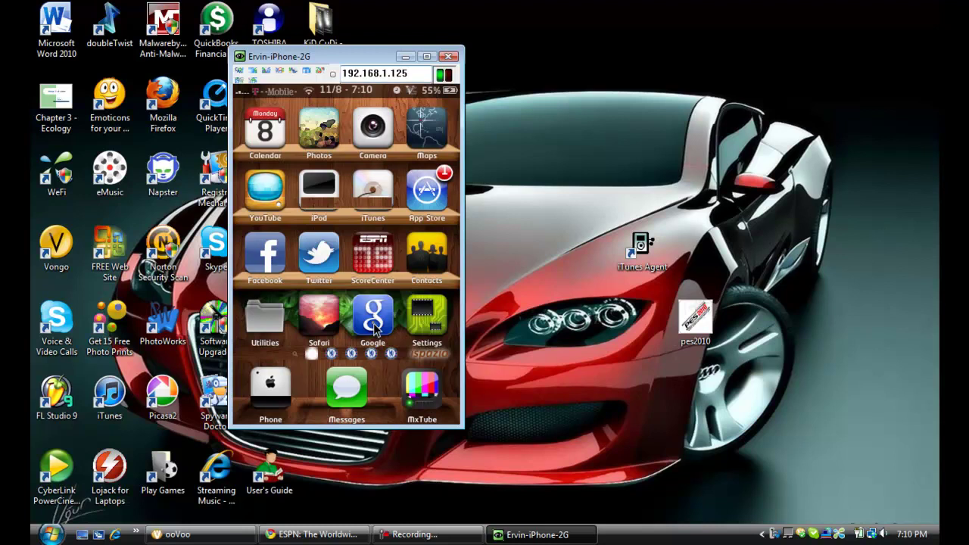
click(374, 325)
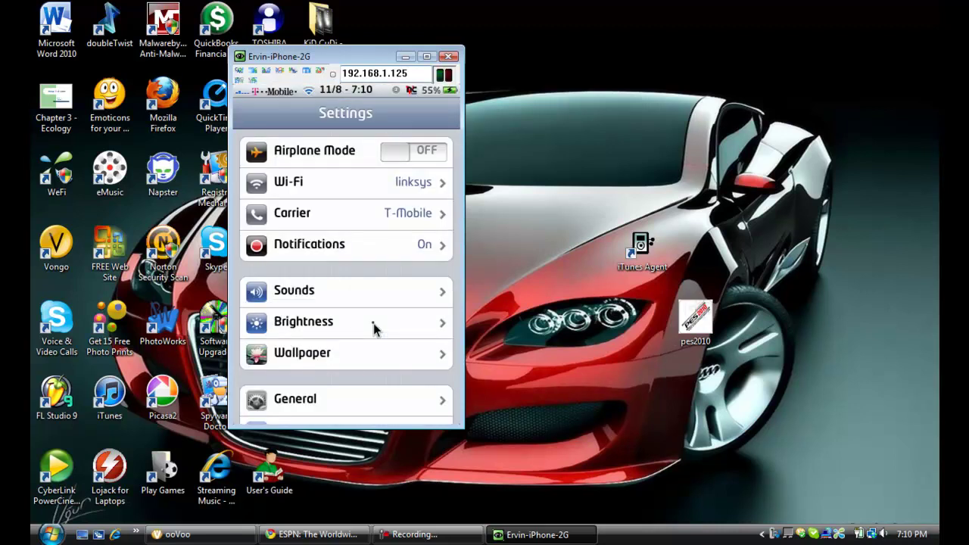
scroll(373, 327, down, 4)
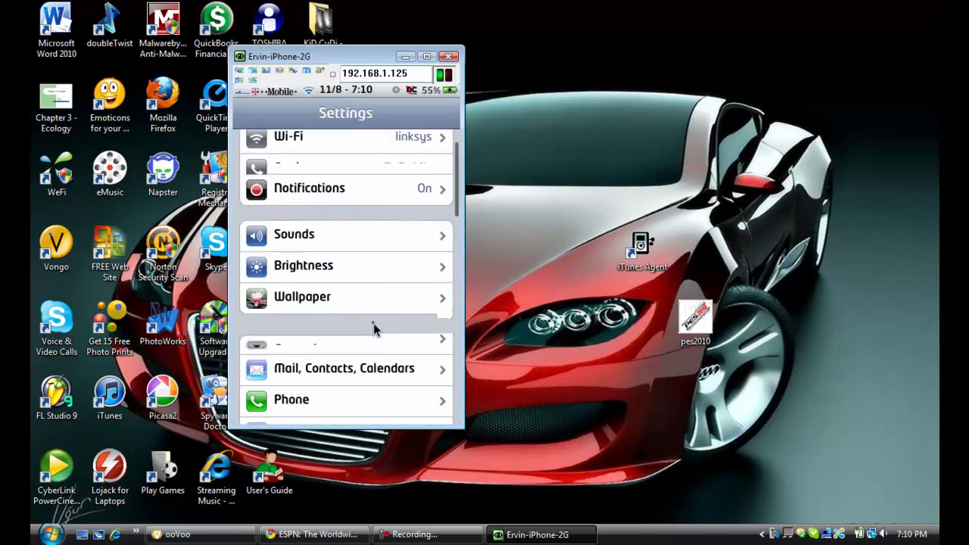
scroll(373, 323, down, 6)
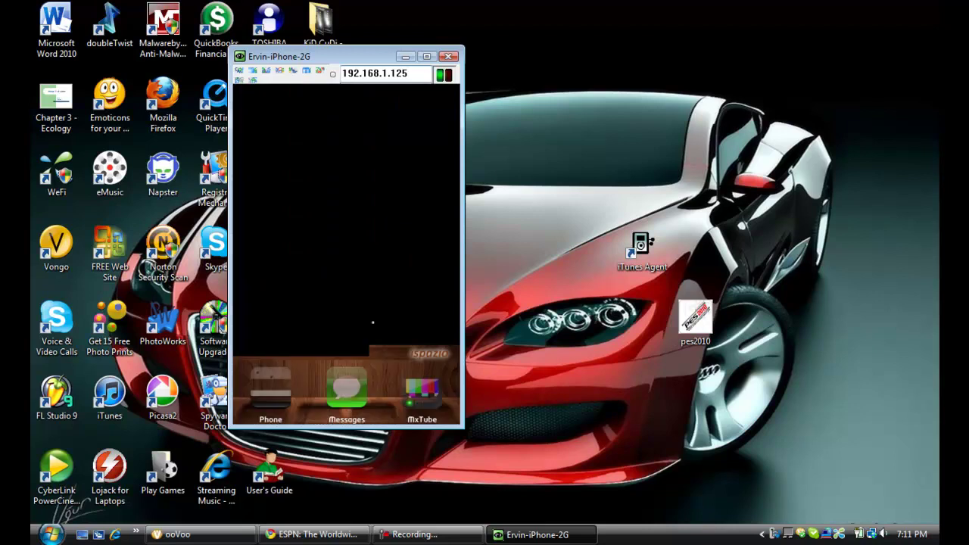
- Lock the iPhone and expand the Calendar panel to view LockInfo's Lawrenceville weather and today's event
click(374, 324)
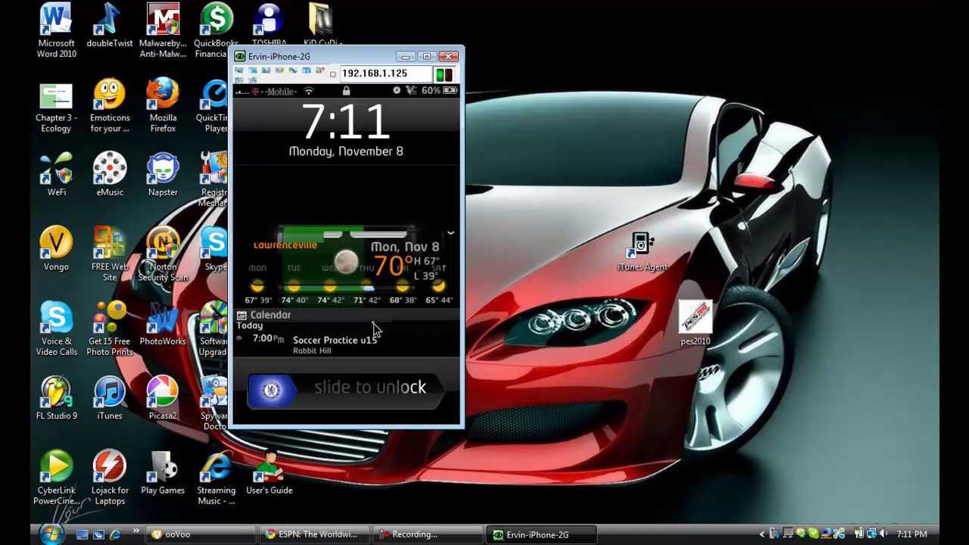
click(373, 330)
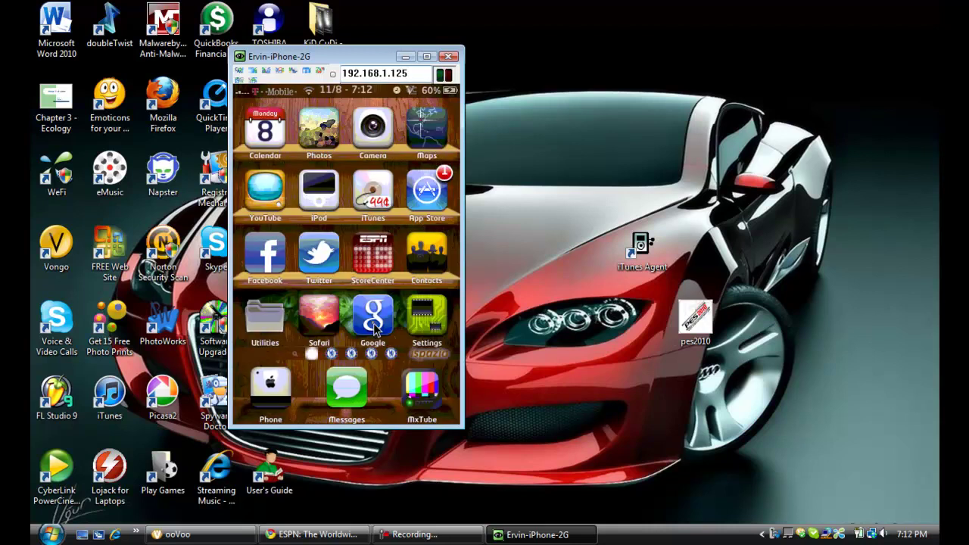